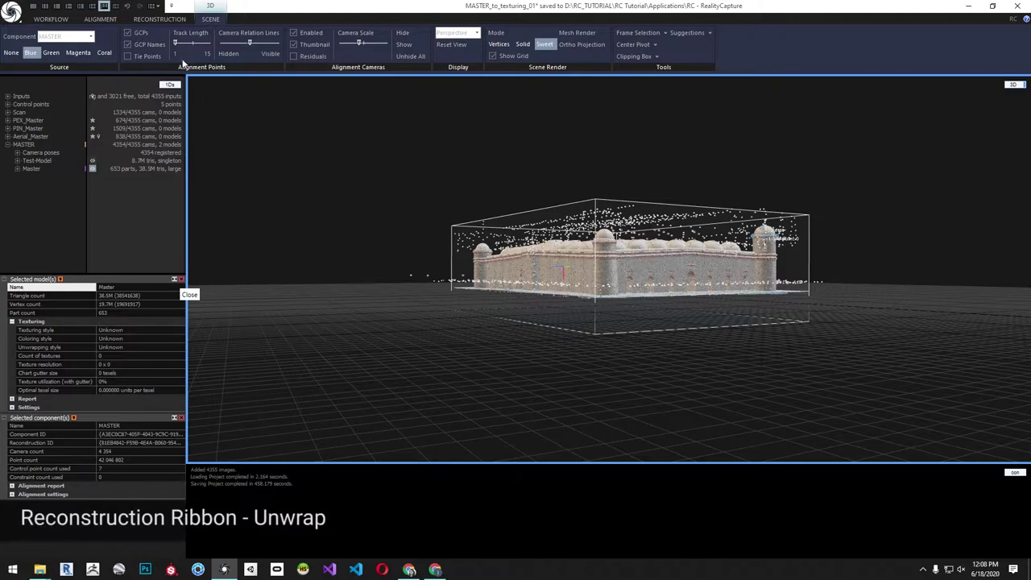
Open the Unwrap settings and set the large triangle removal threshold to 1000.
click(159, 19)
click(148, 47)
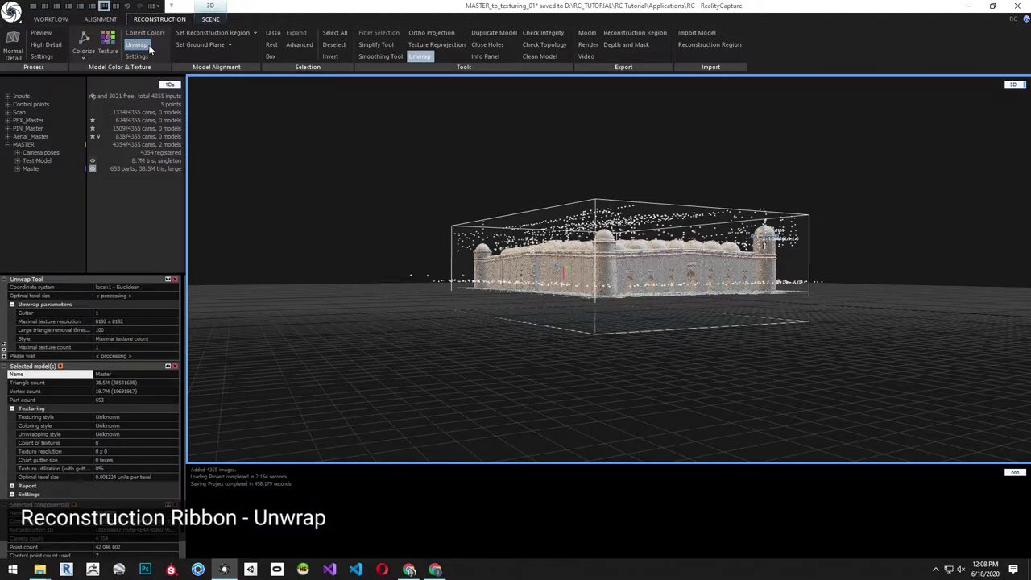
click(135, 330)
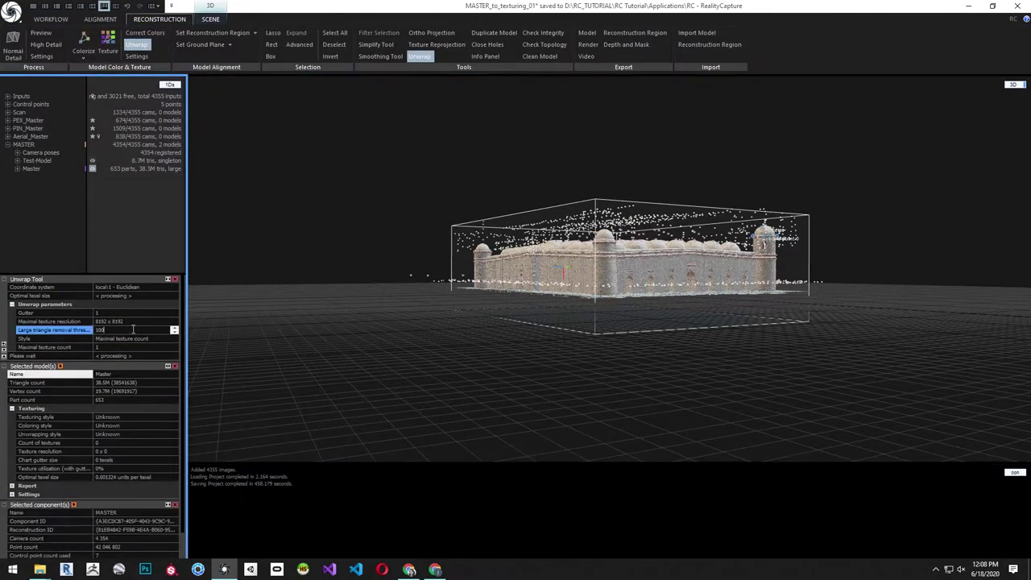
text(0)
key(Return)
Switch the unwrap style to Fixed texel size and begin replacing the custom texel size.
click(165, 338)
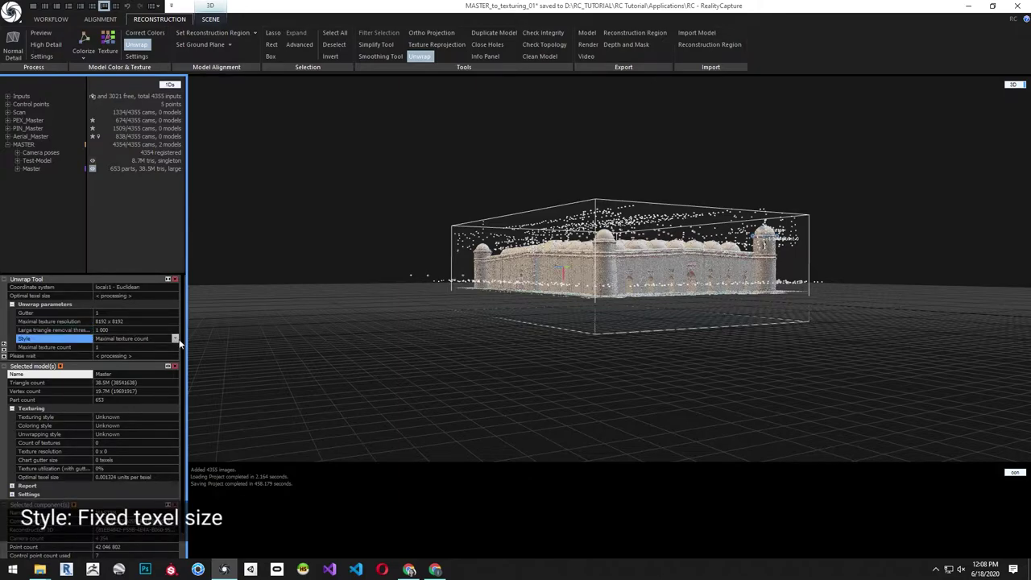
click(175, 339)
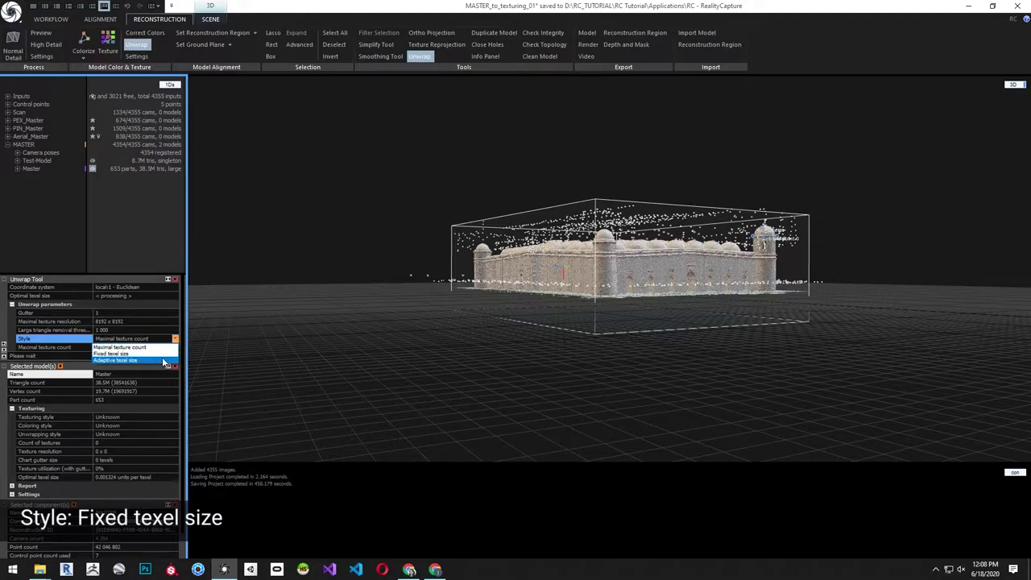
click(162, 353)
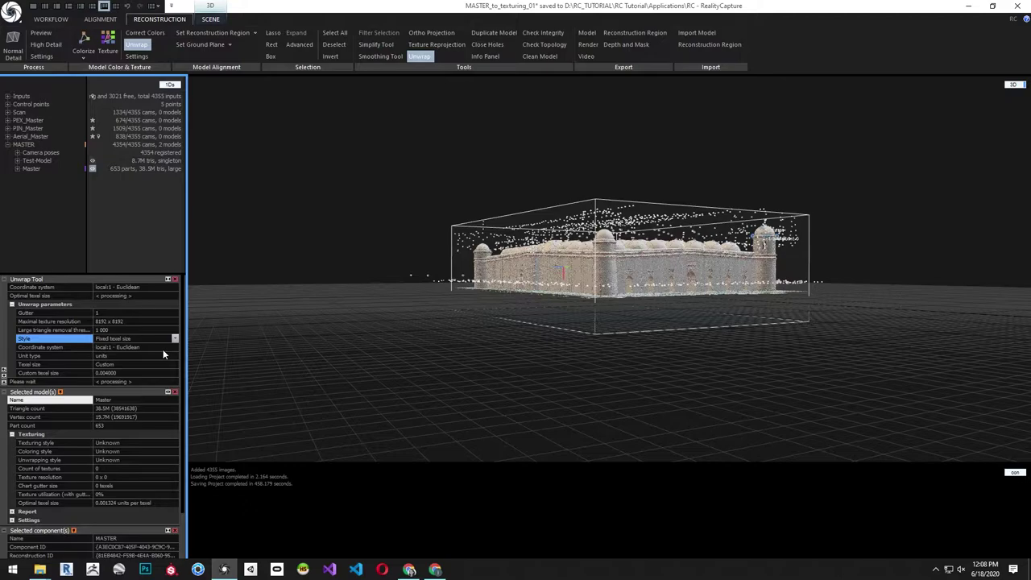
click(109, 373)
key(BackSpace)
text(000)
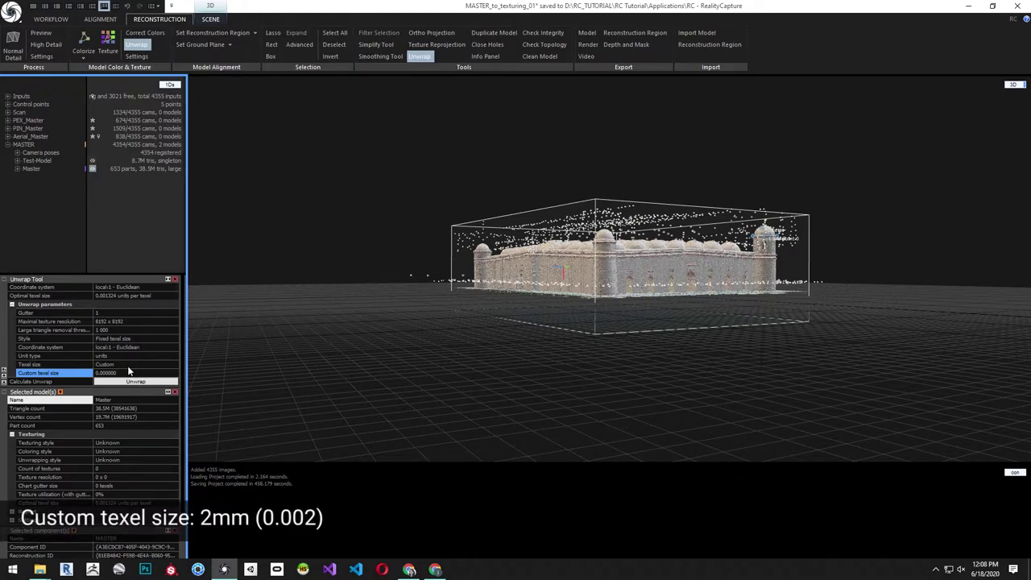
Unwrap the Master model with a custom texel size of 0.002.
click(128, 372)
text(0.002)
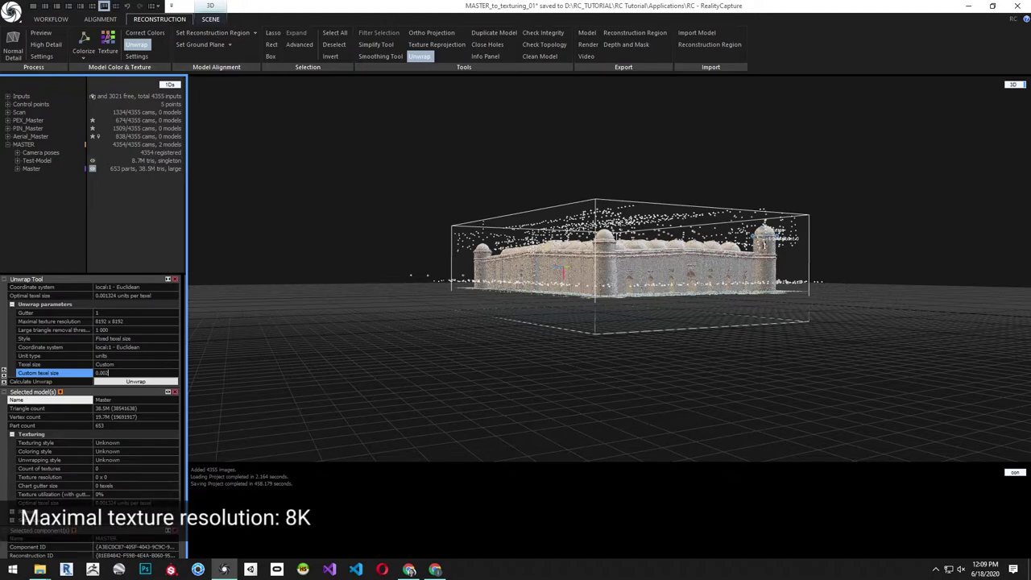
click(135, 381)
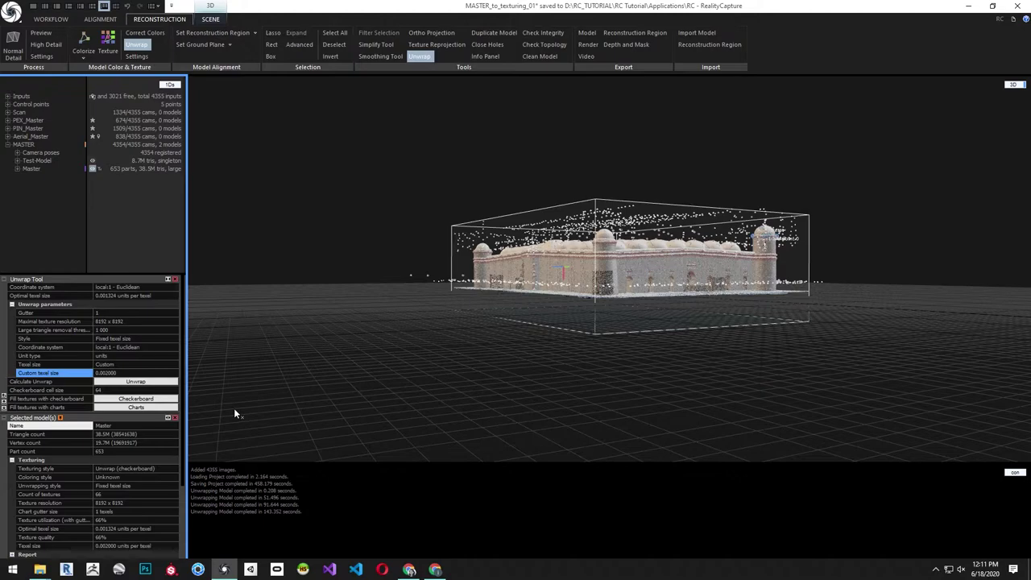
Rename the Master model to Master_2mm.
click(33, 169)
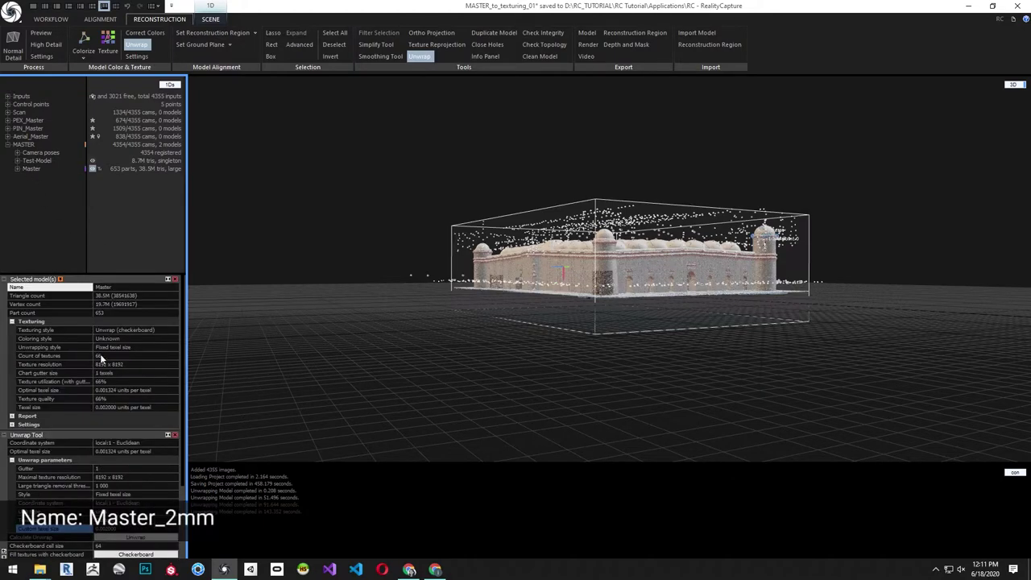
click(111, 287)
text(_2mm)
key(Return)
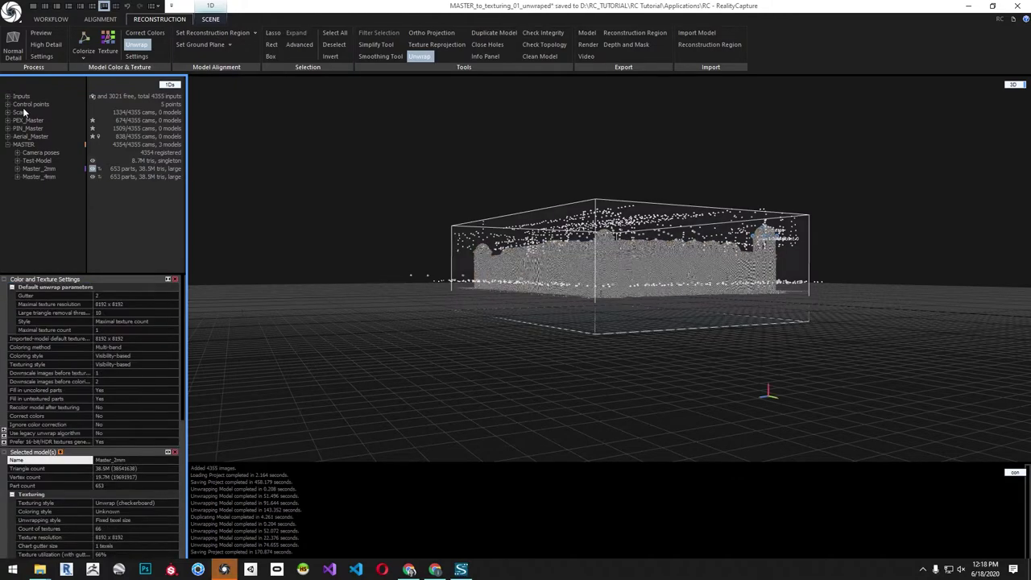
Lasso-select the cameras around the building in the Scan component.
click(21, 112)
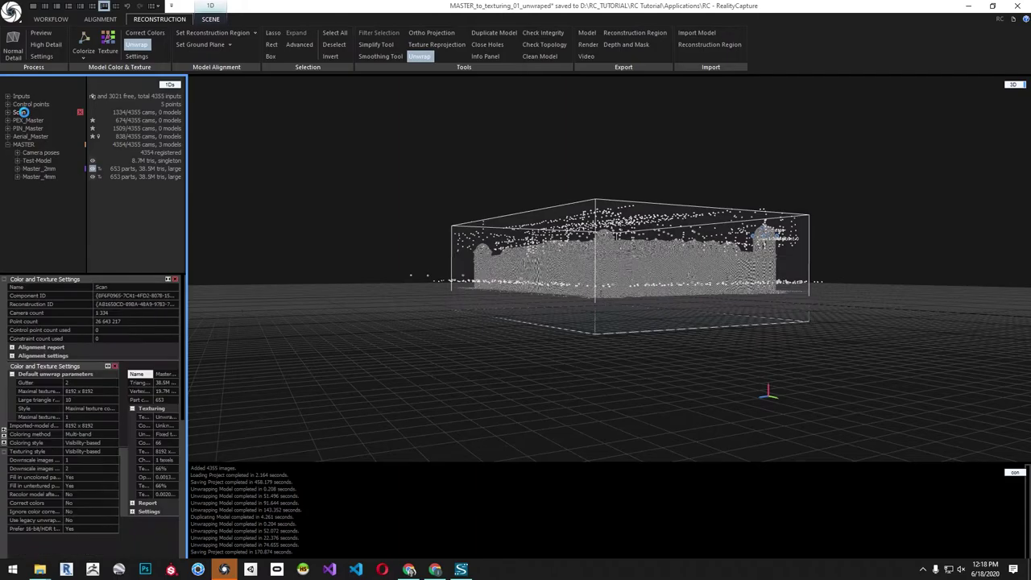
drag(516, 194, 594, 275)
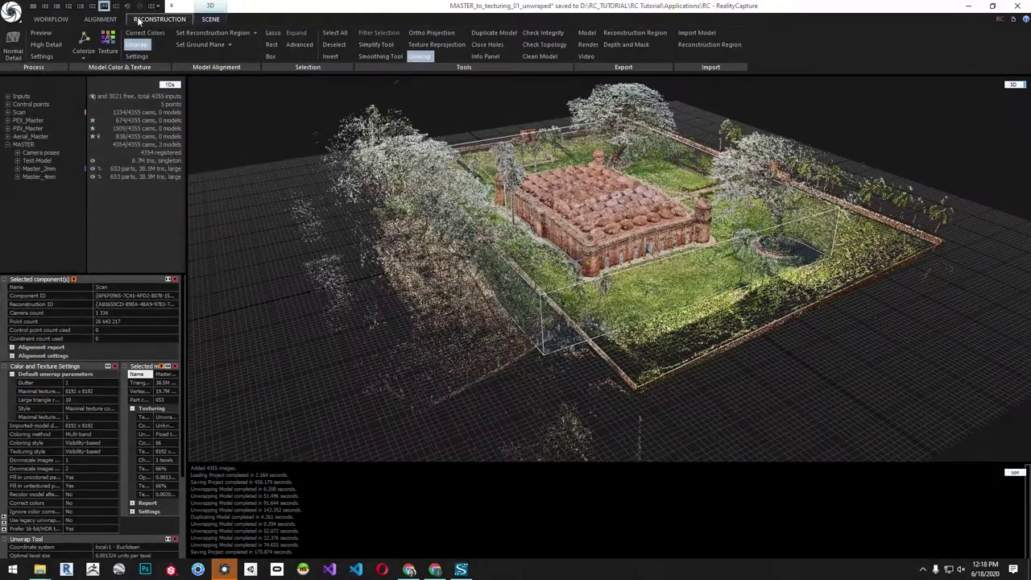
click(100, 19)
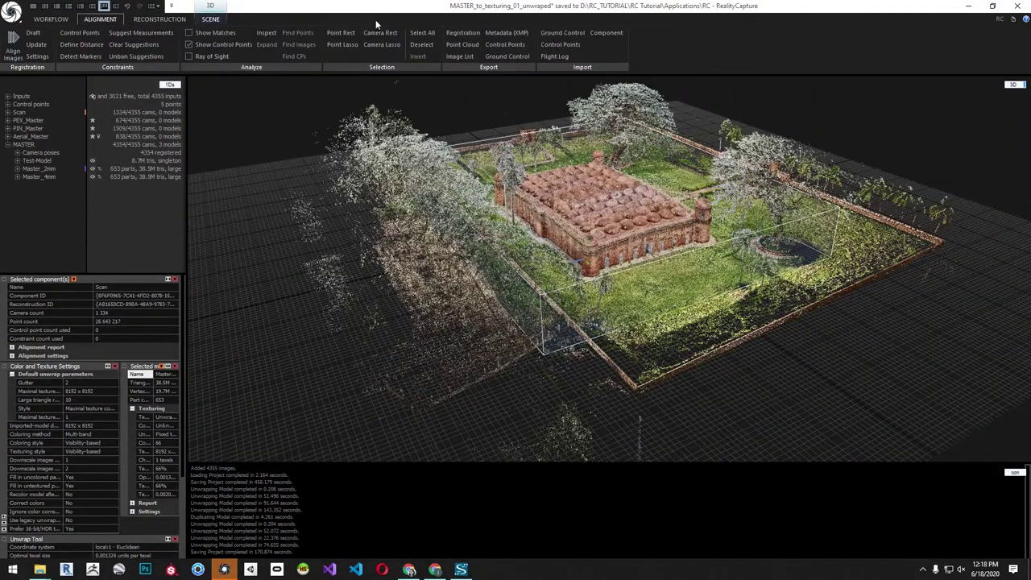
click(373, 45)
mouse_move(425, 316)
mouse_down()
mouse_move(380, 116)
mouse_move(305, 243)
mouse_up()
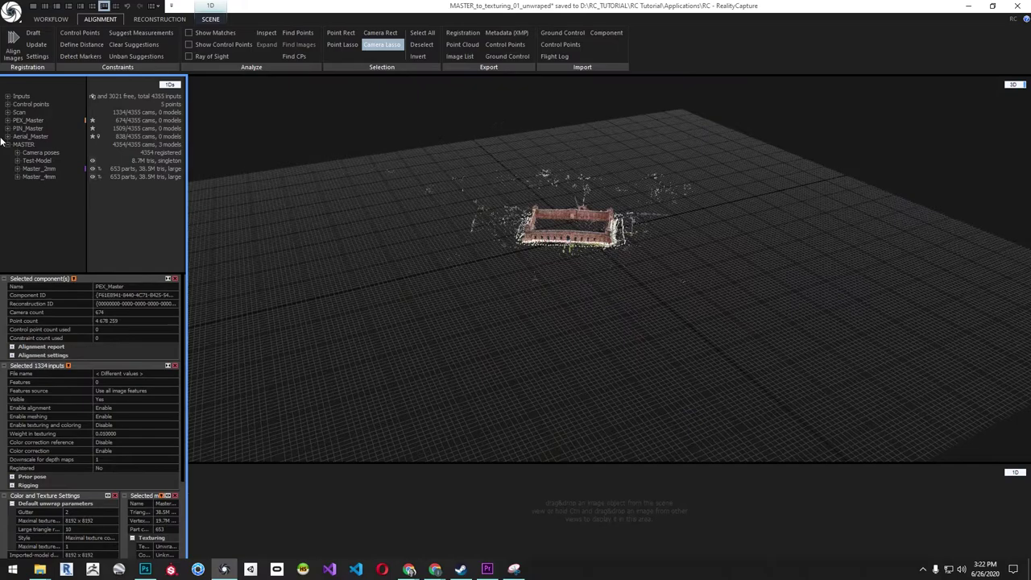
drag(419, 230, 741, 160)
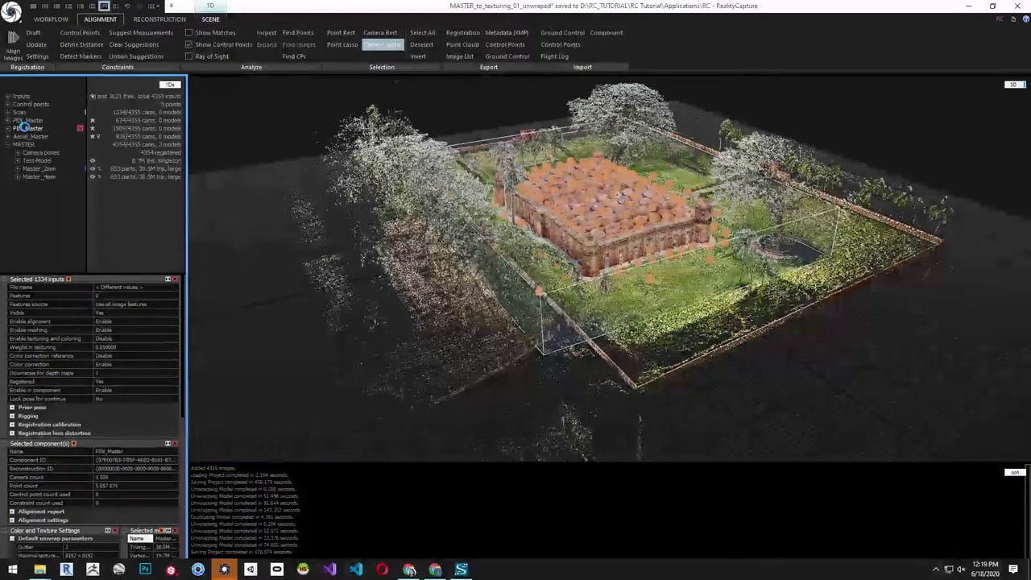
Lasso-select all cameras of the PIN_Master and Aerial_Master components.
click(28, 128)
drag(427, 271, 741, 302)
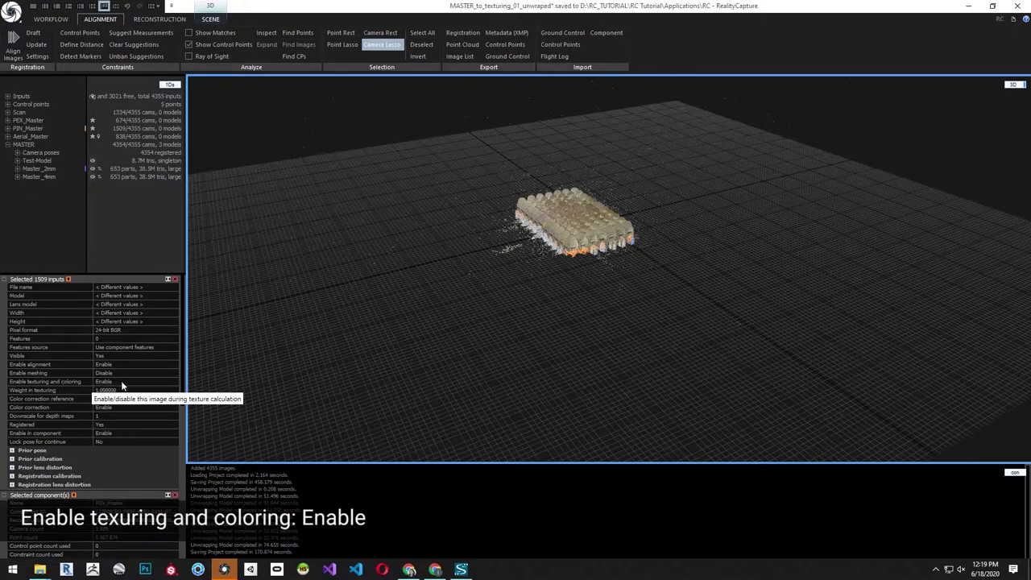
click(24, 137)
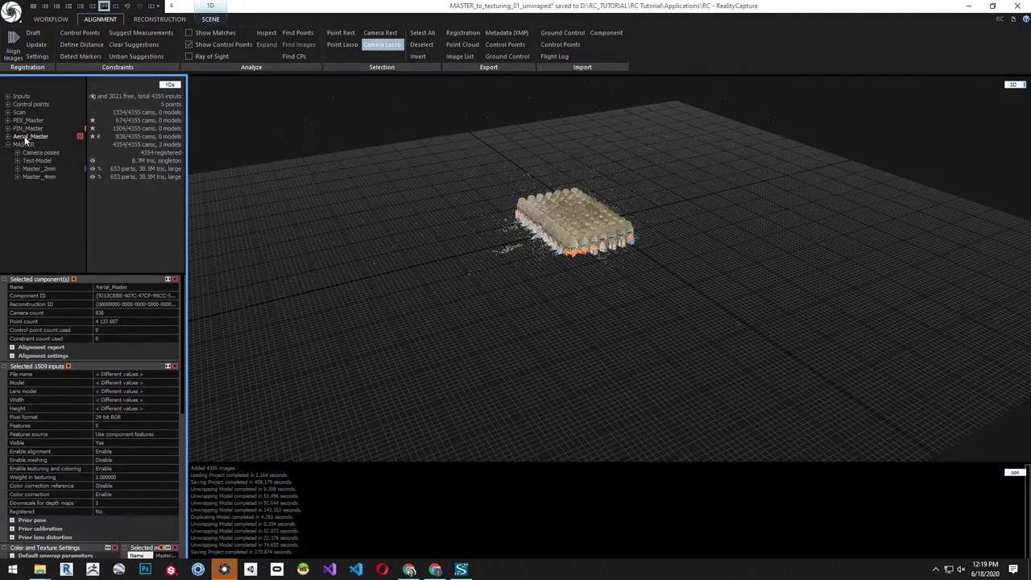
mouse_move(265, 304)
mouse_down()
mouse_move(803, 216)
mouse_move(288, 183)
mouse_move(423, 362)
mouse_up()
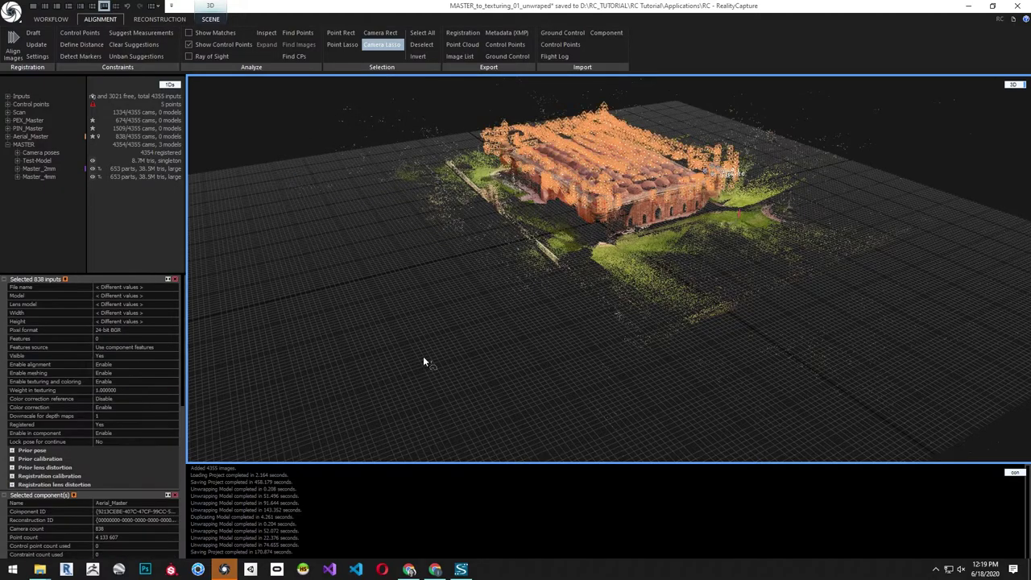
Select and display the Master_2mm model back in the reconstruction tools.
click(36, 169)
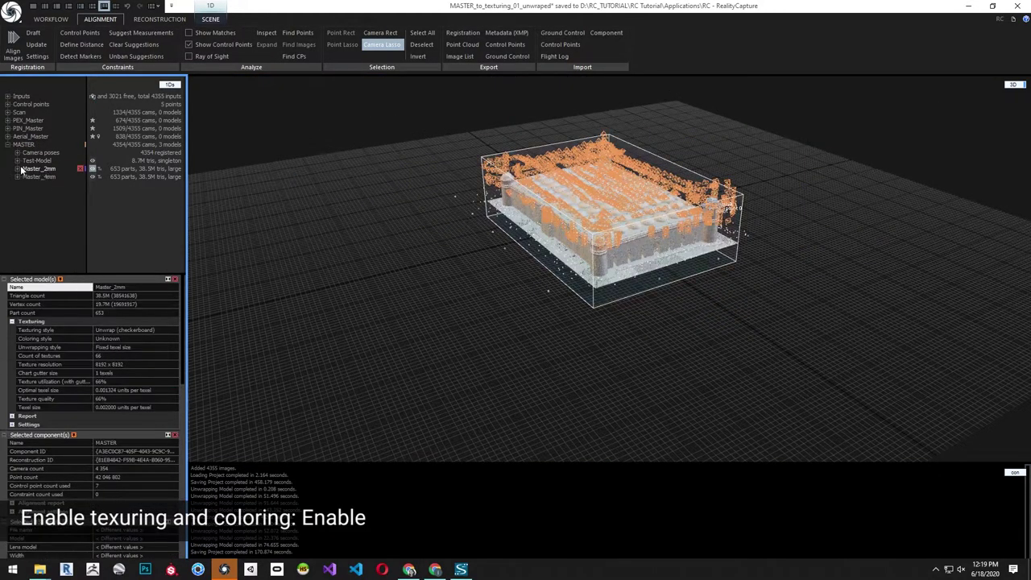
click(528, 294)
click(160, 18)
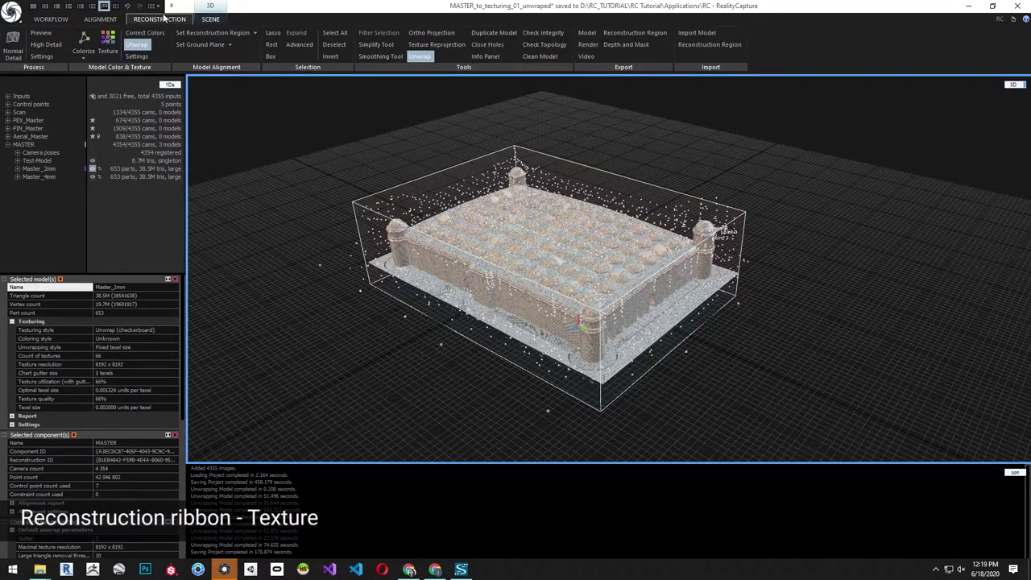
Run Texture on Master_2mm so the building shows in red-brick colour.
click(112, 46)
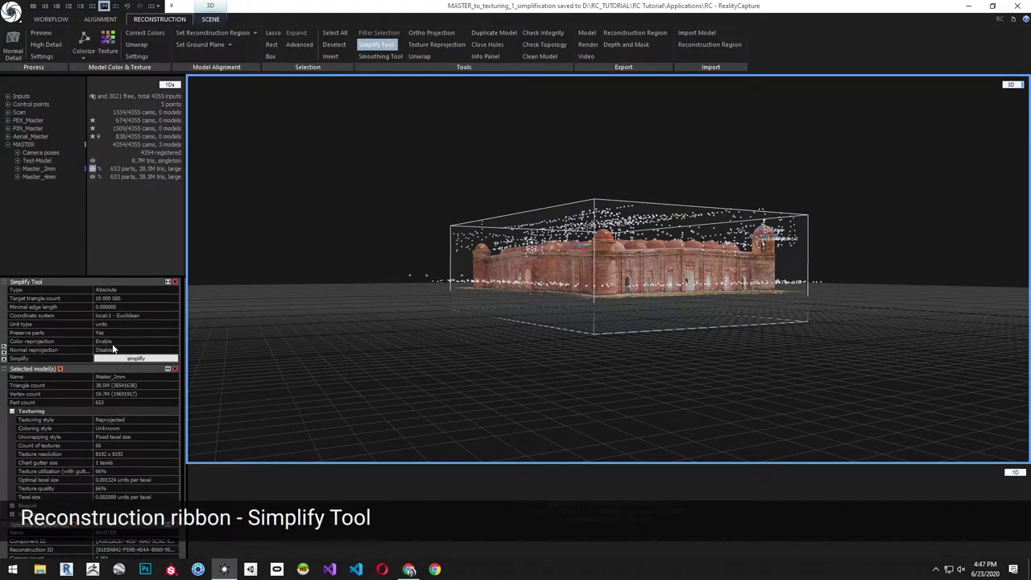
Disable colour reprojection and simplify the model to 20 million triangles.
click(113, 344)
click(177, 341)
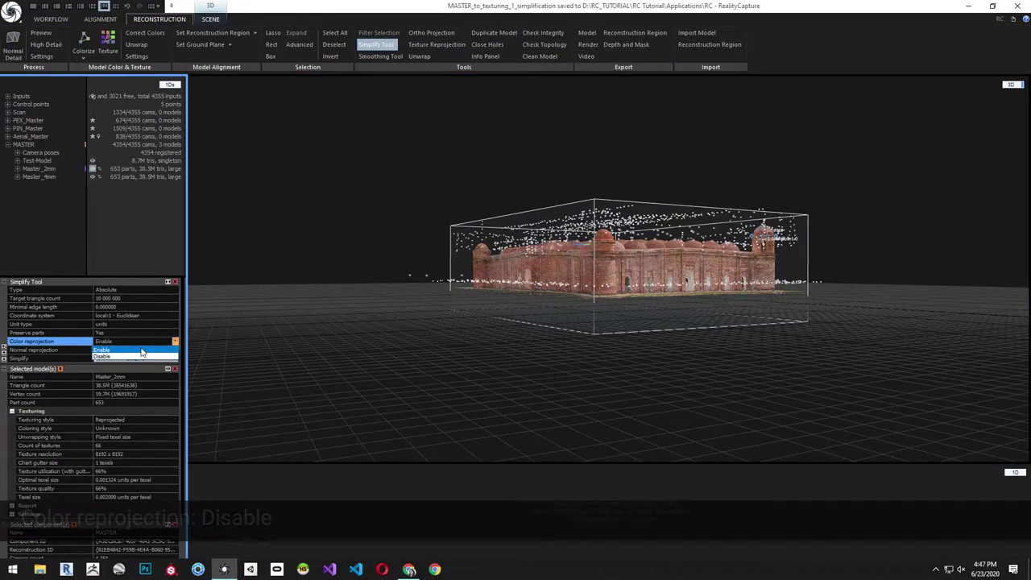
click(129, 356)
click(98, 299)
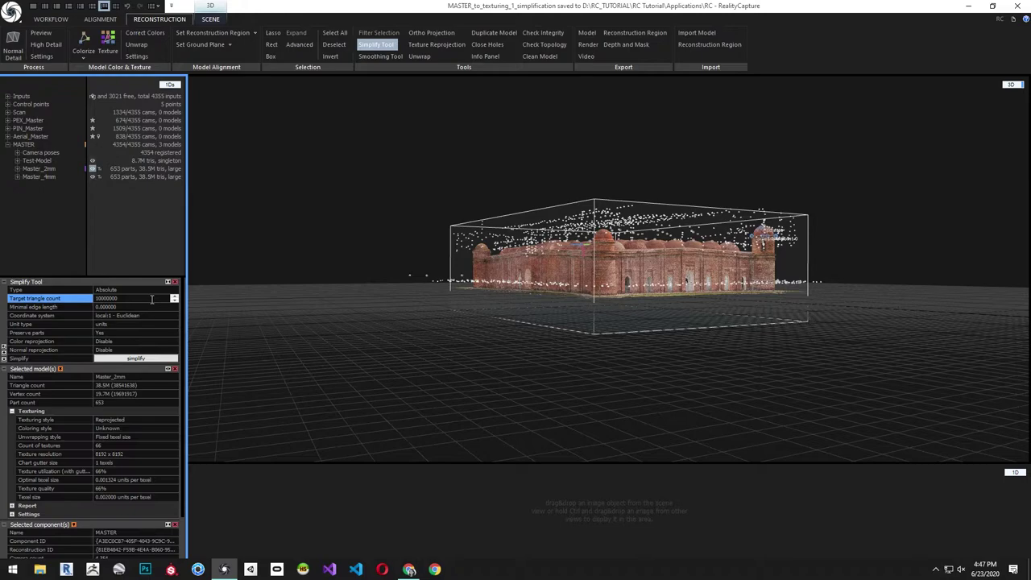
key(BackSpace)
text(2)
key(Return)
click(129, 359)
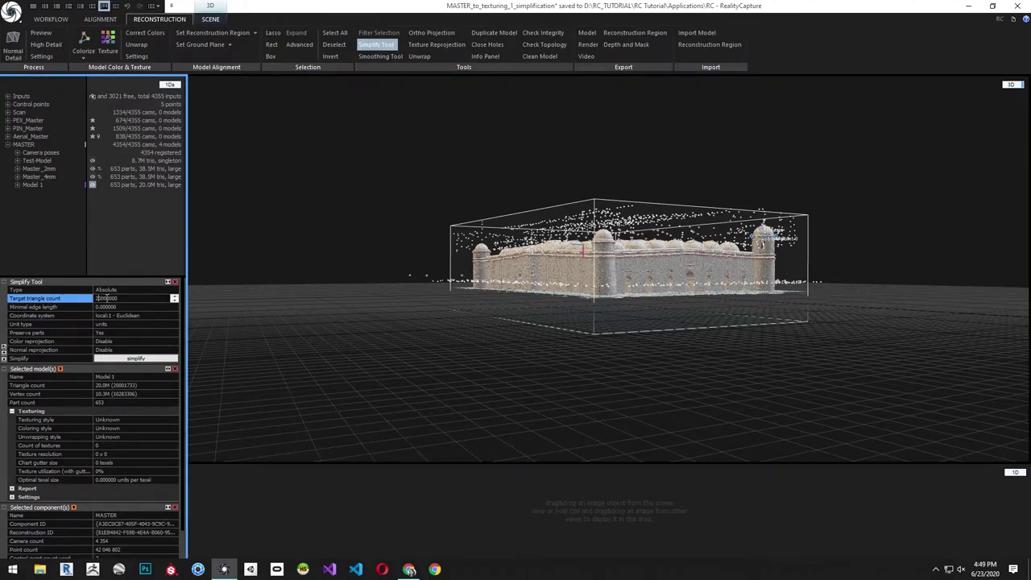
Simplify the model again with a 5,000,000 triangle target.
click(136, 360)
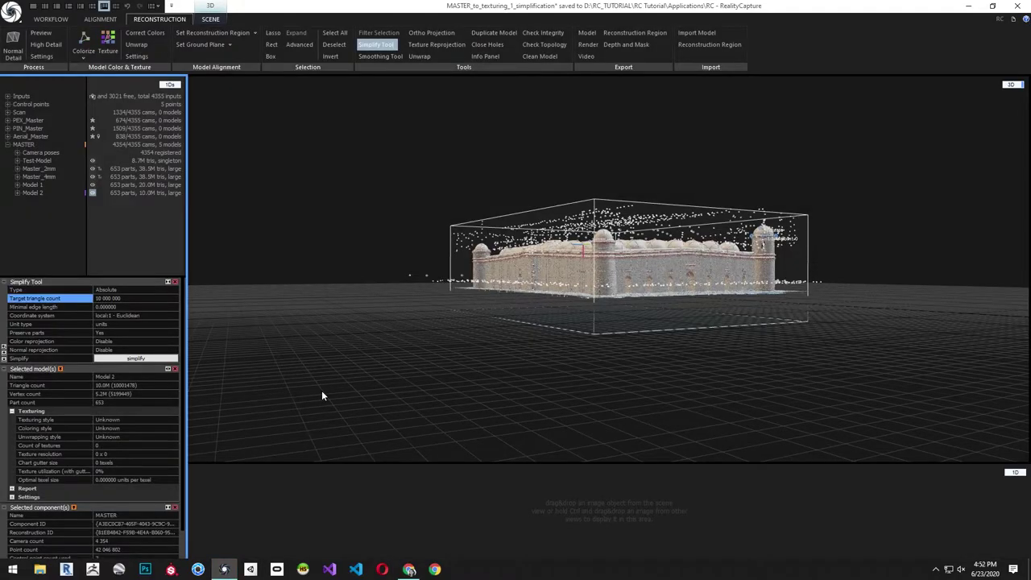
click(99, 298)
text(5000000)
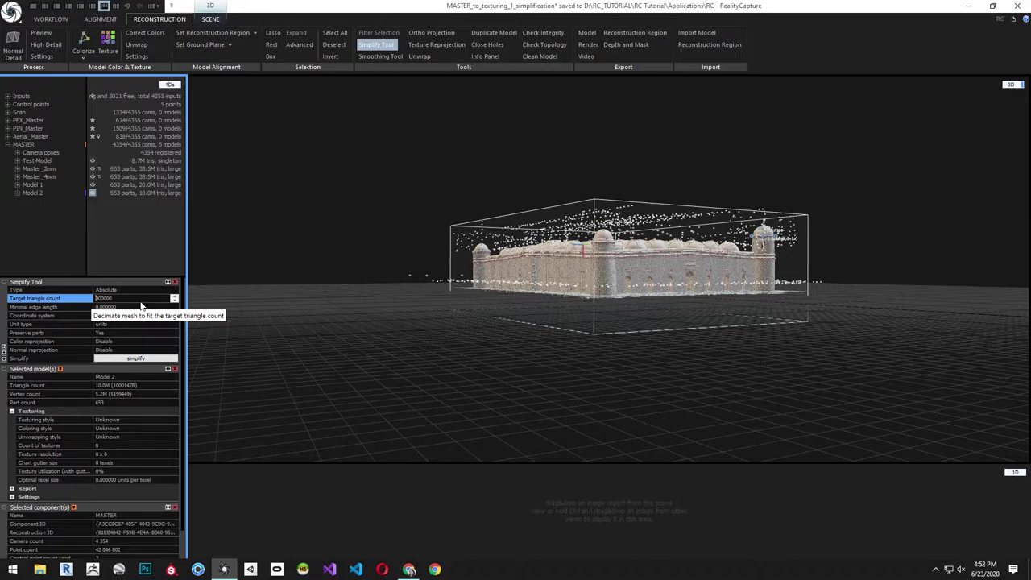
click(135, 359)
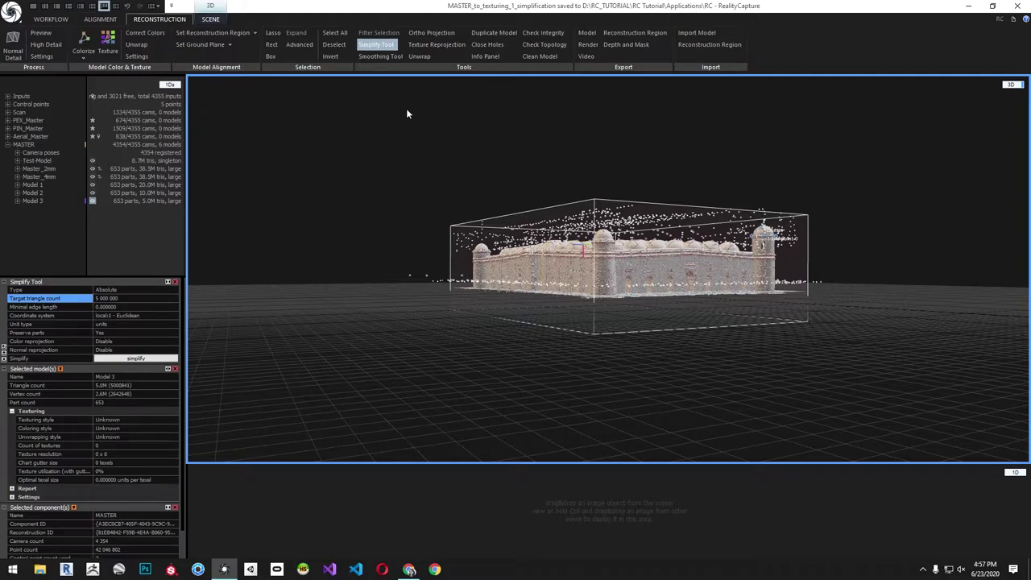
Unwrap Model 3 using the Maximal texture count style with 8 textures.
click(421, 57)
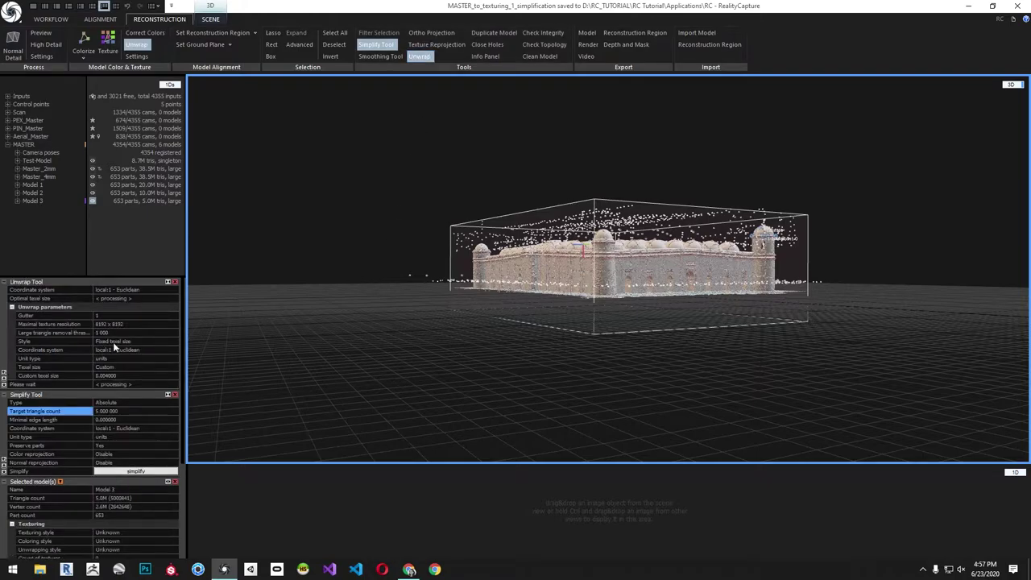
click(159, 341)
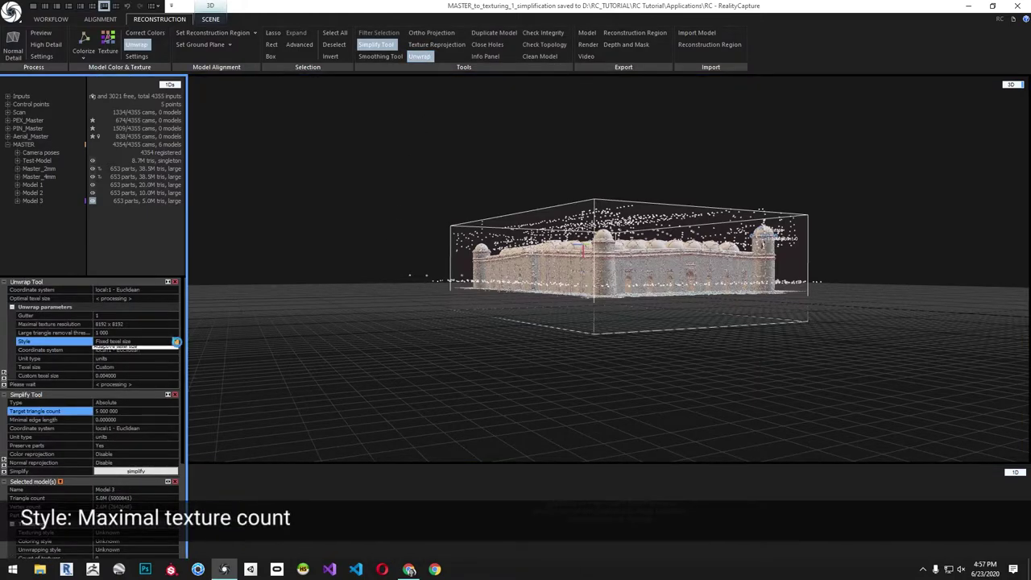
click(175, 343)
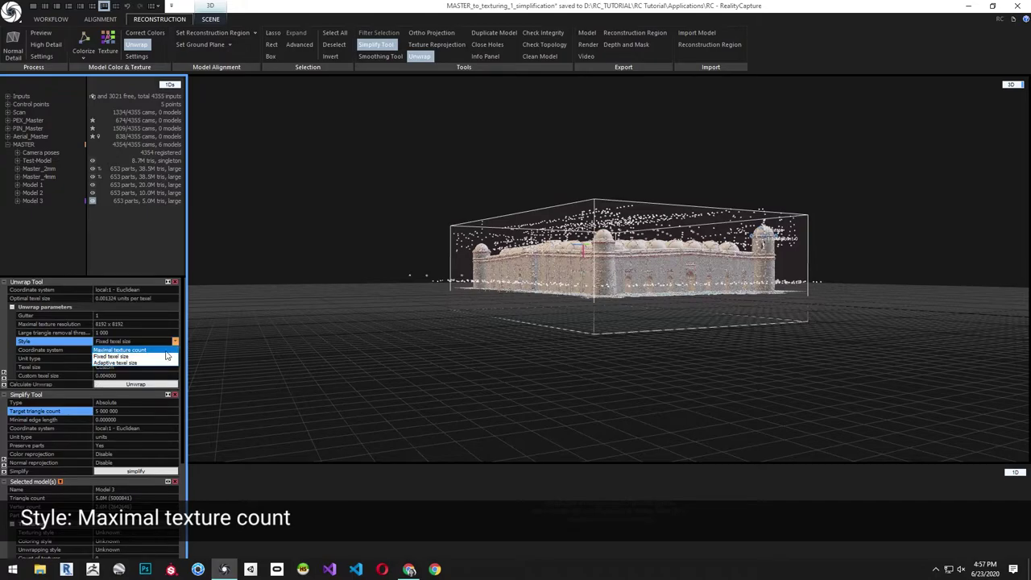
click(165, 351)
click(149, 352)
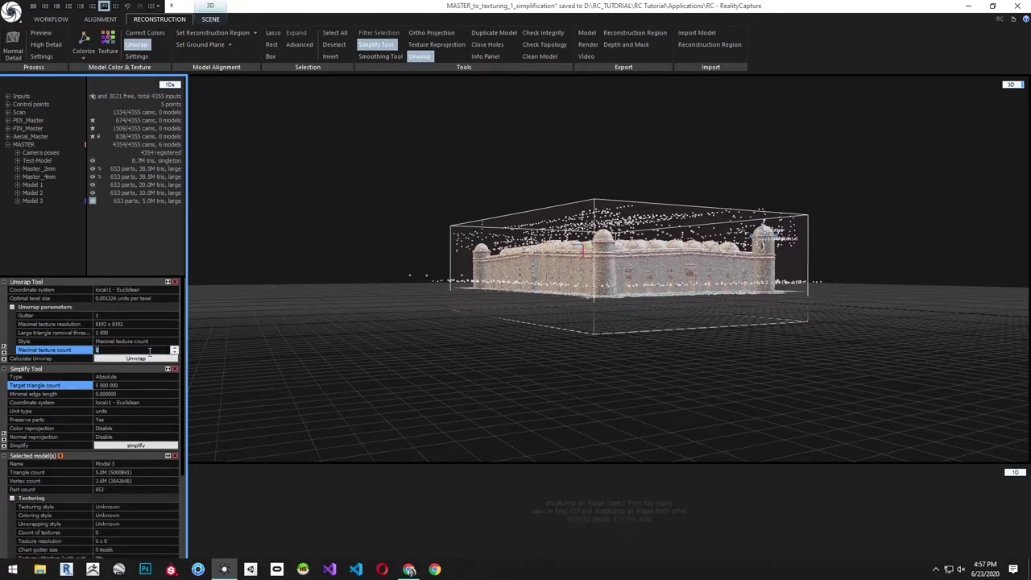
text(8)
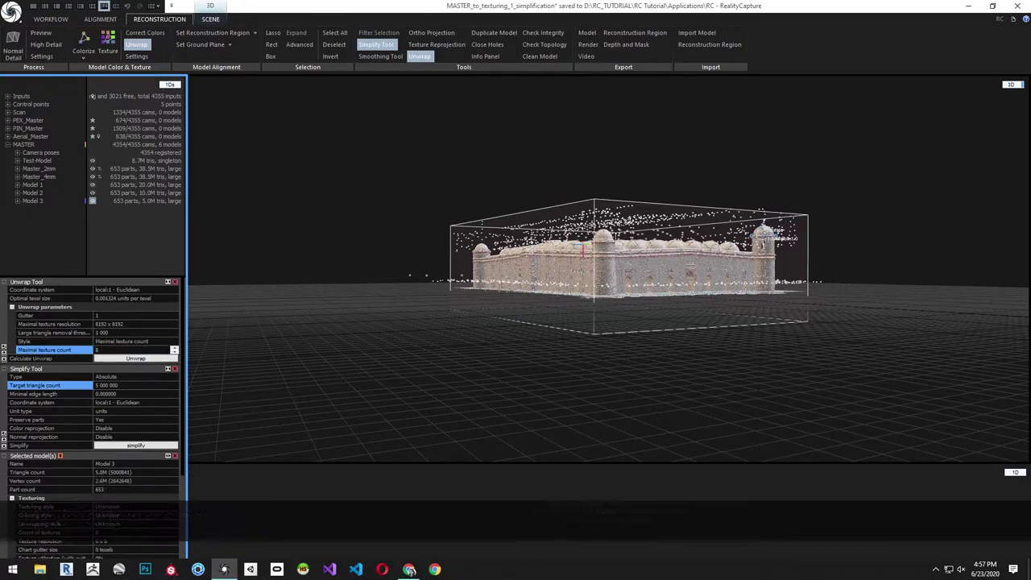
click(135, 359)
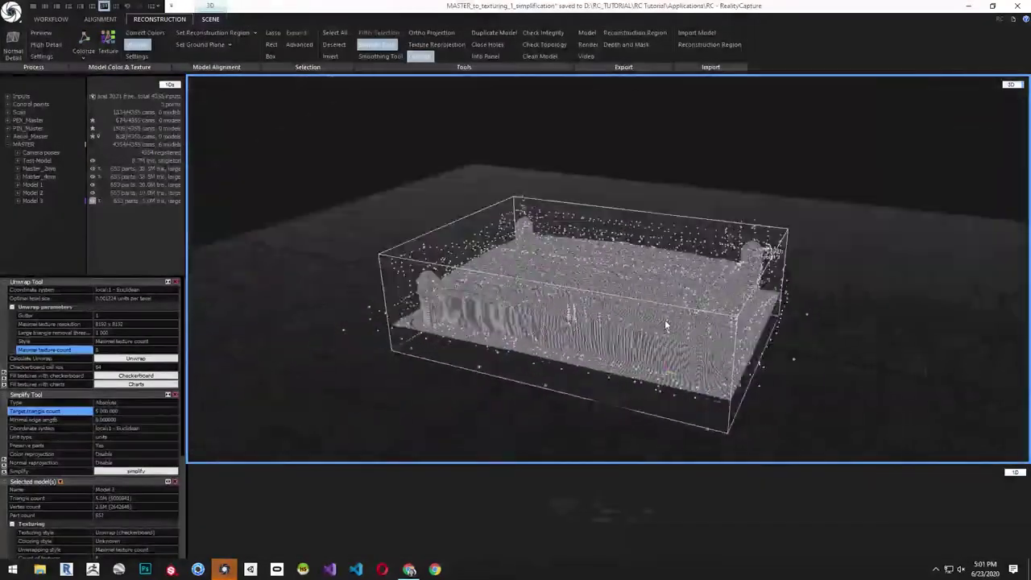
Reproject Master_2mm's texture onto Model 3 and save the project with Ctrl+S.
drag(664, 319, 651, 327)
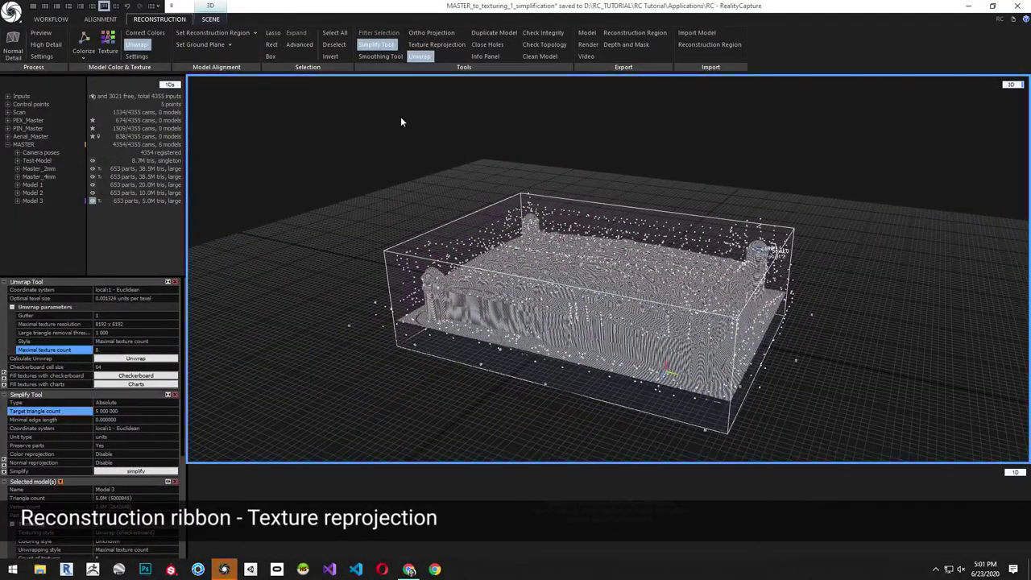
click(436, 44)
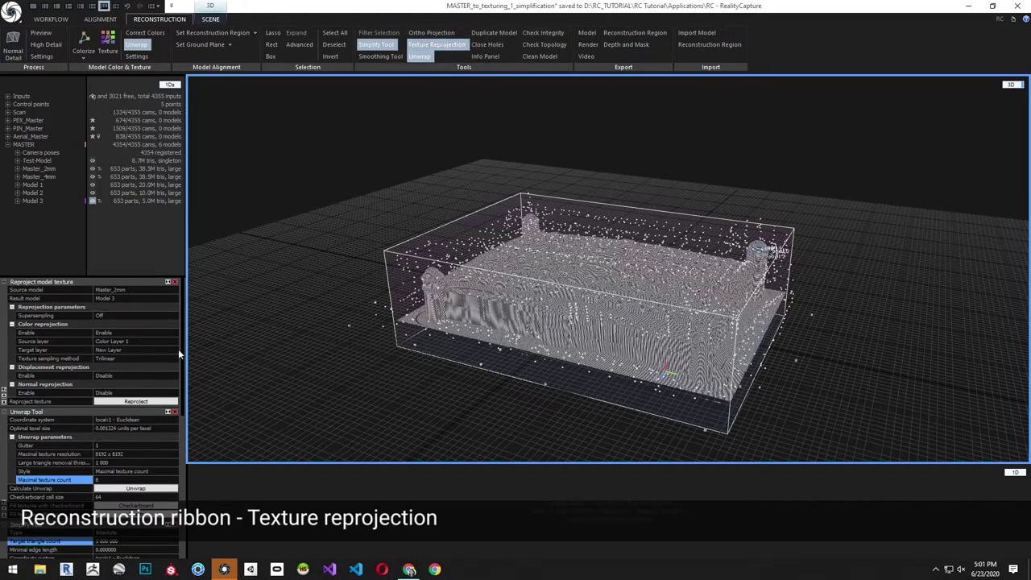
click(151, 291)
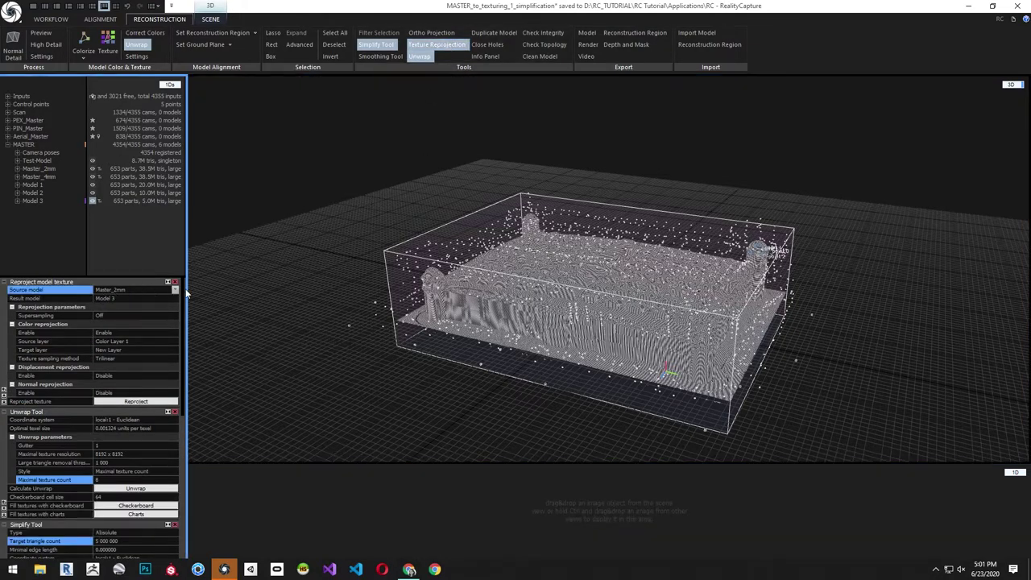
click(145, 401)
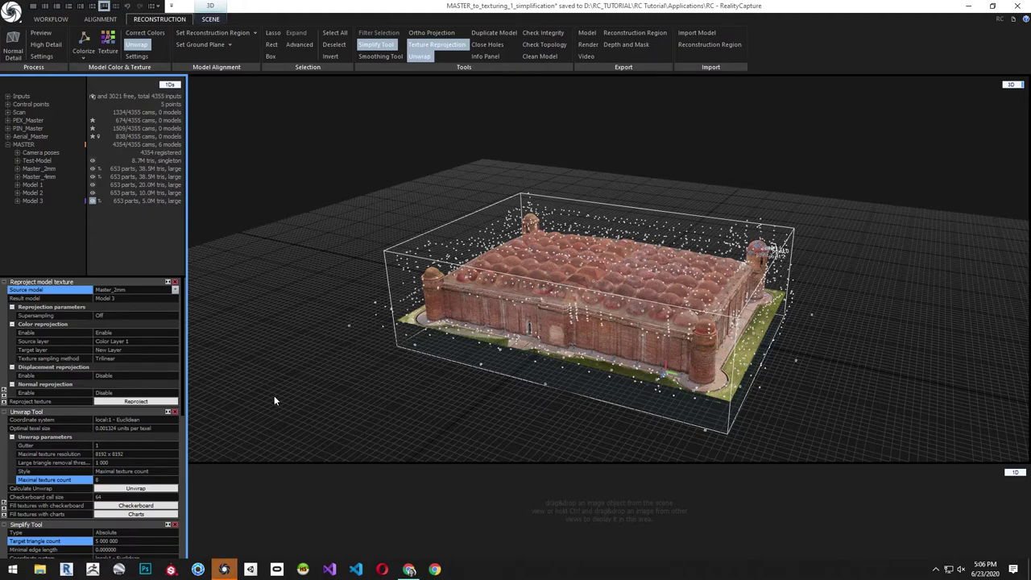
key(ctrl+s)
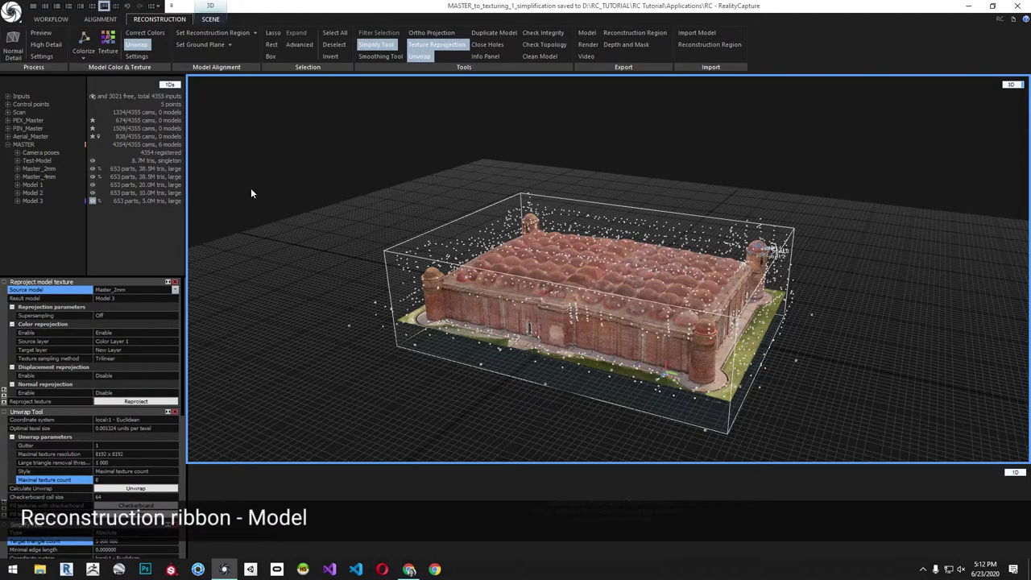
Export Model 3 as Master-model-5mm.obj with the texture tile type set to (u,v).
click(587, 32)
drag(362, 408, 228, 409)
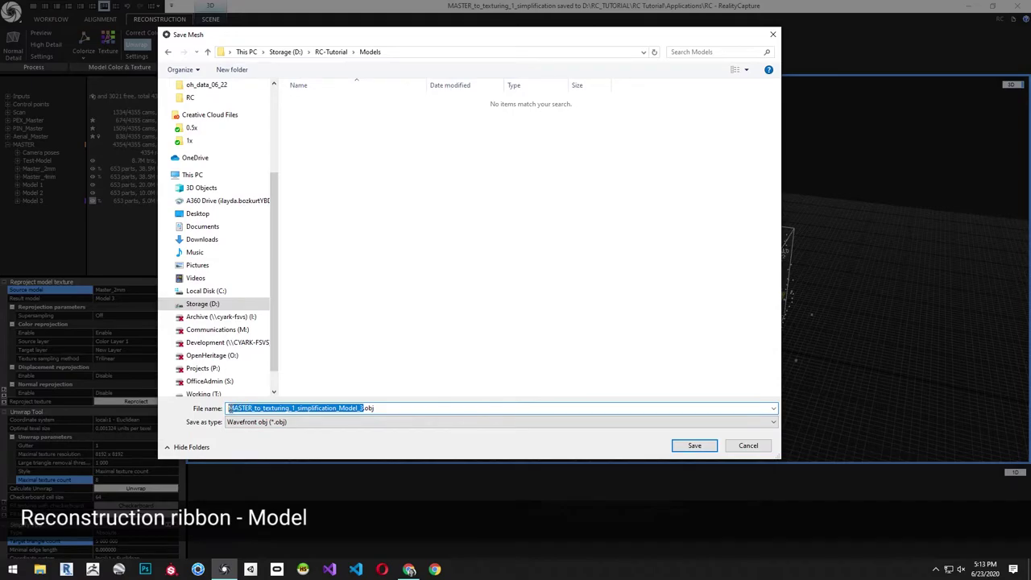
text(Master-)
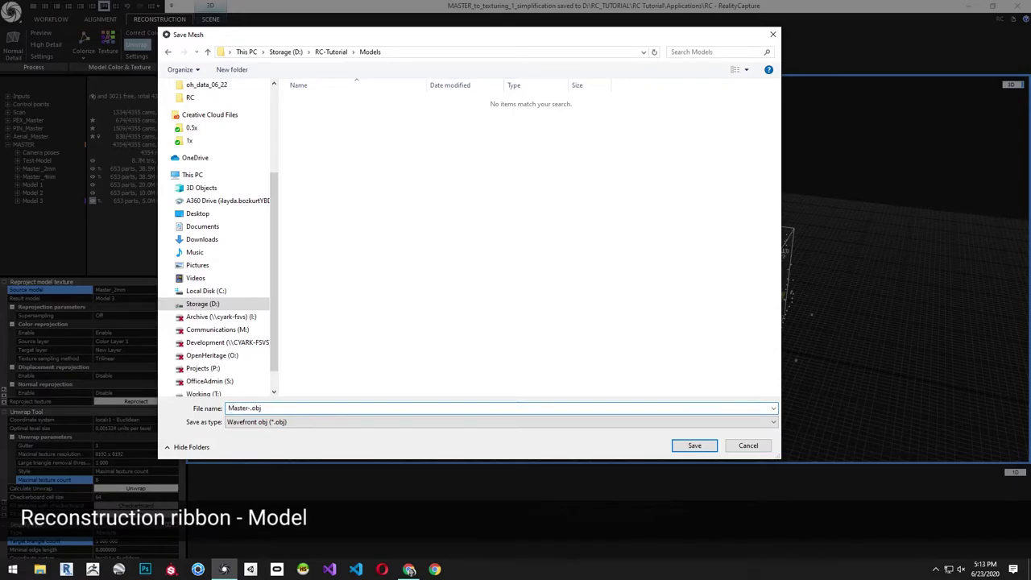
text(model-5mm)
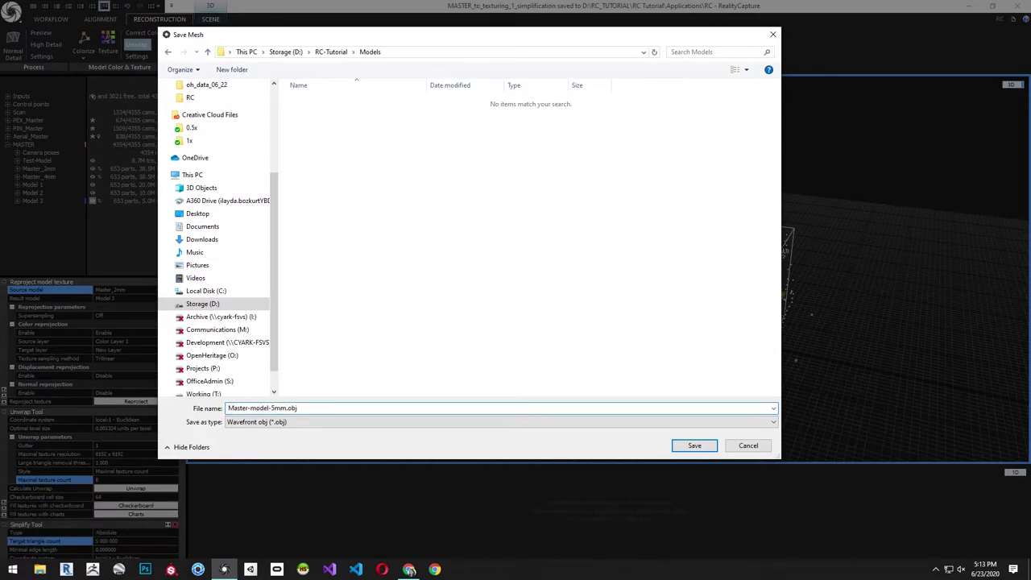
click(699, 446)
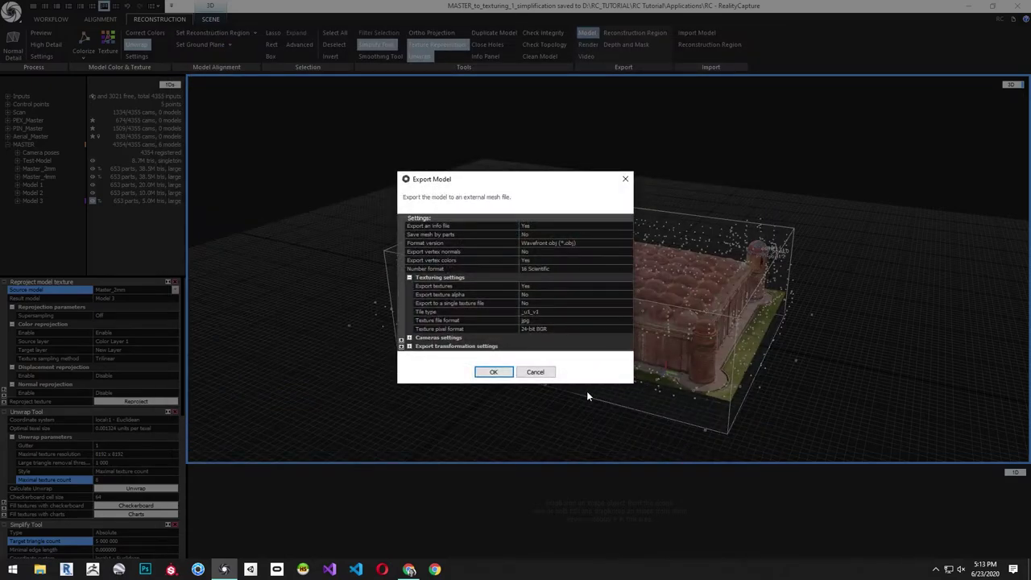
click(435, 311)
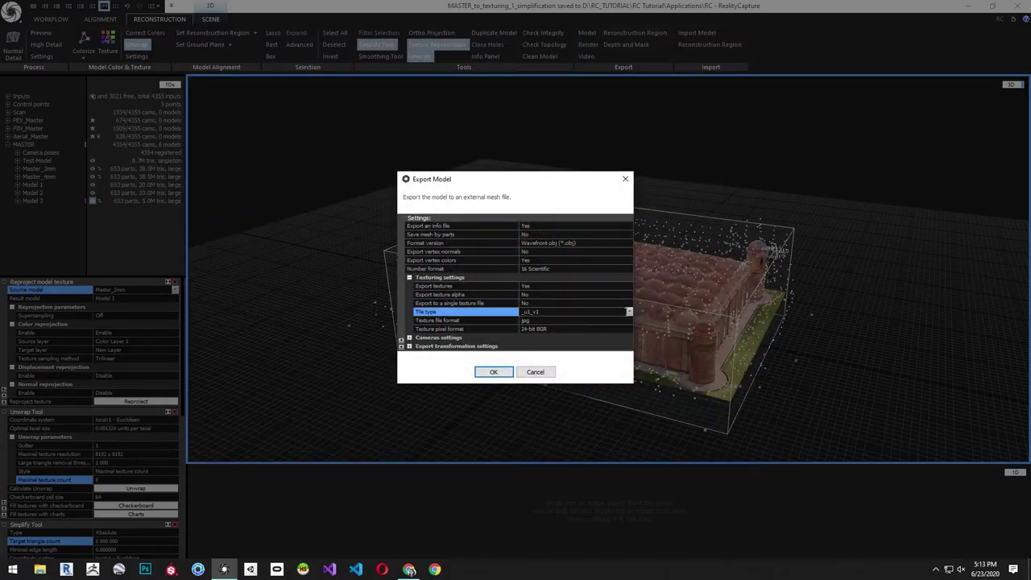
click(629, 312)
click(564, 327)
click(495, 373)
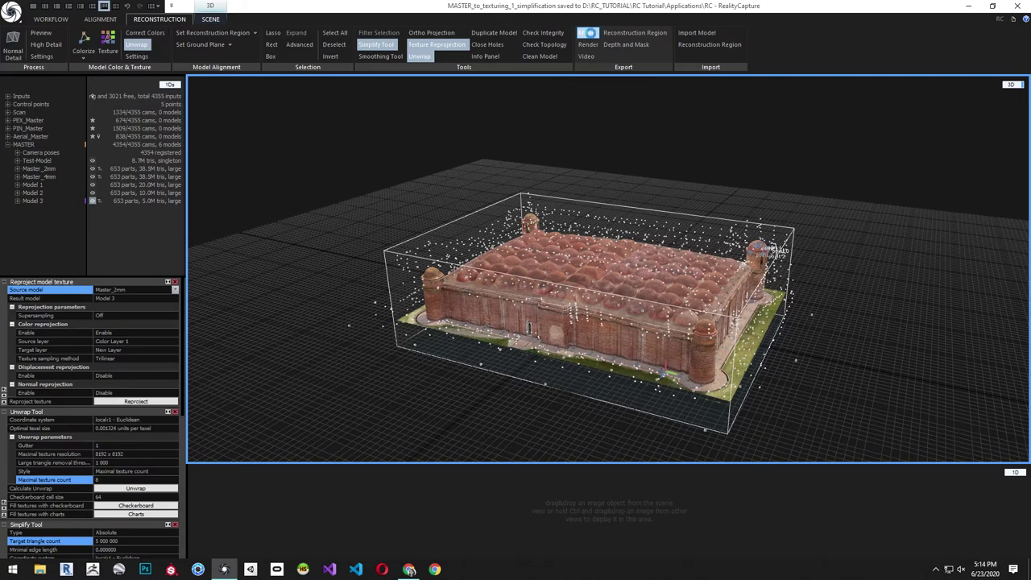
Save a second export of Model 3 as Master-model-5mm in FBX format.
click(587, 33)
click(316, 113)
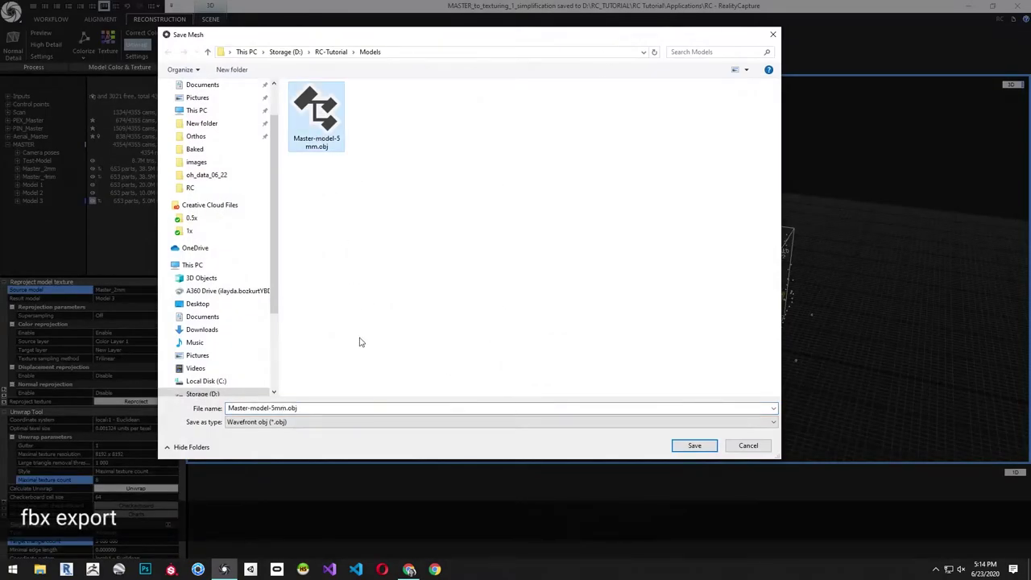
click(308, 426)
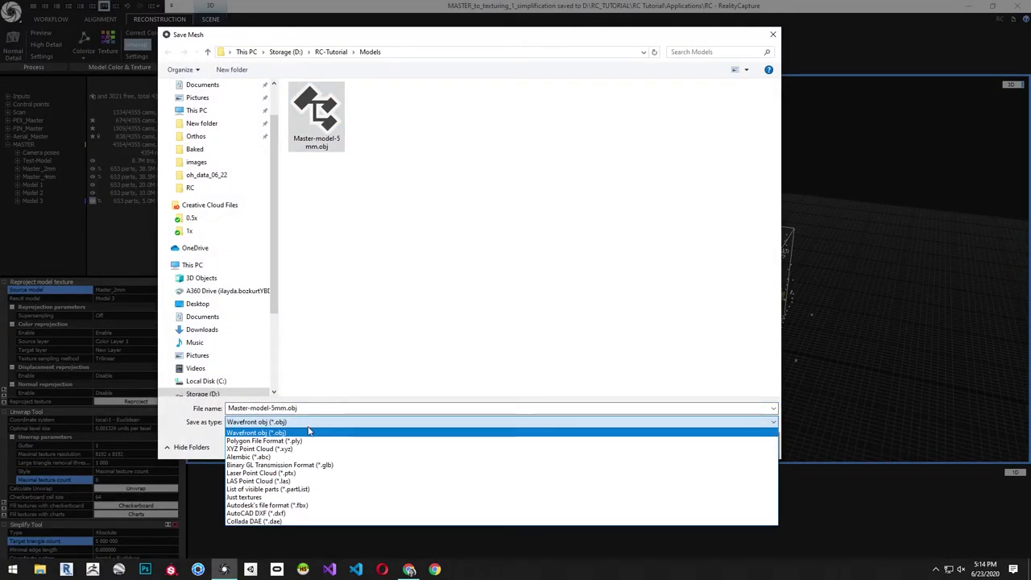
click(313, 505)
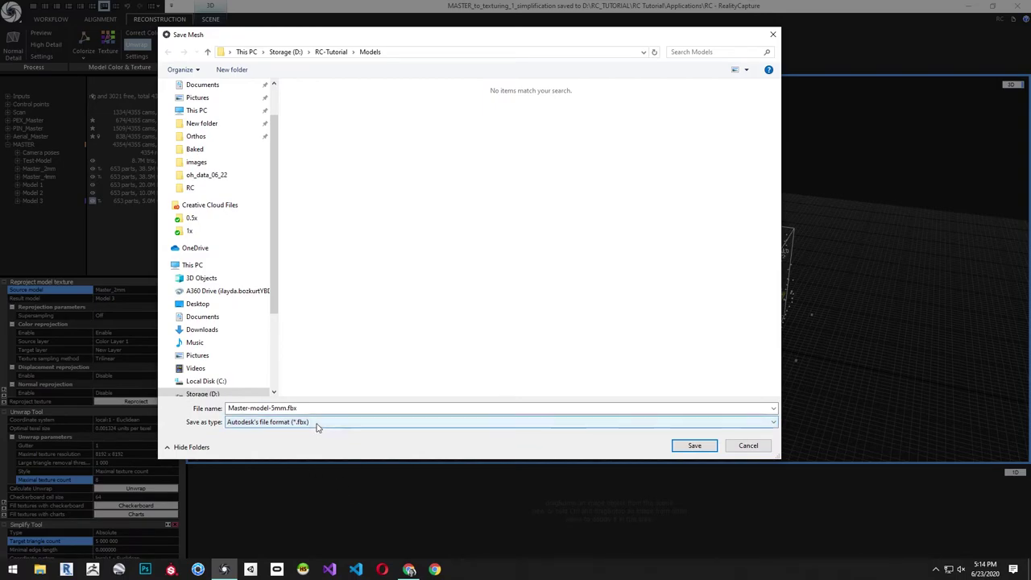
click(695, 445)
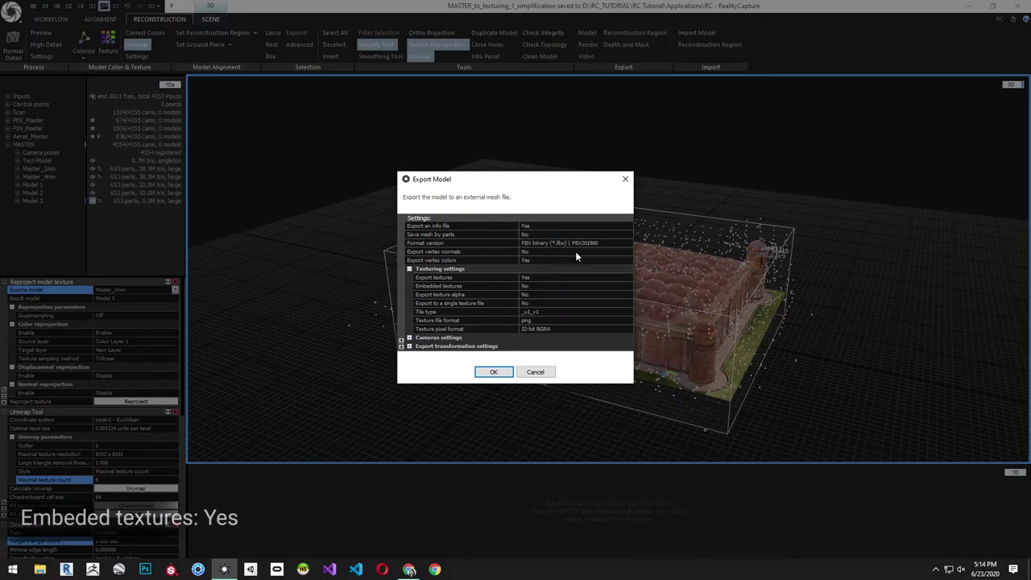
Set embedded textures to Yes, tile type (u,v) and jpg texture format, then export.
click(547, 286)
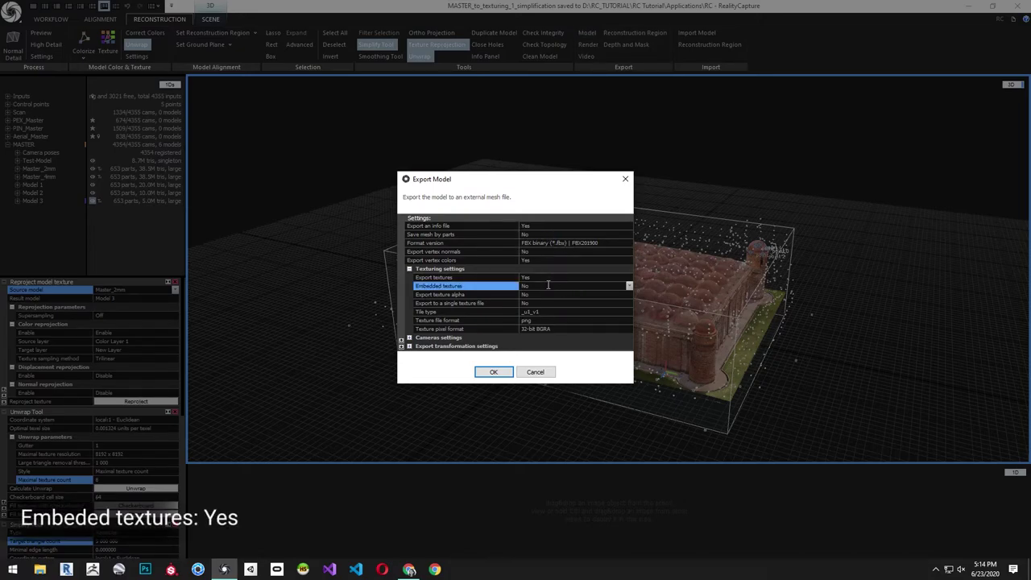
click(630, 285)
click(607, 301)
click(608, 312)
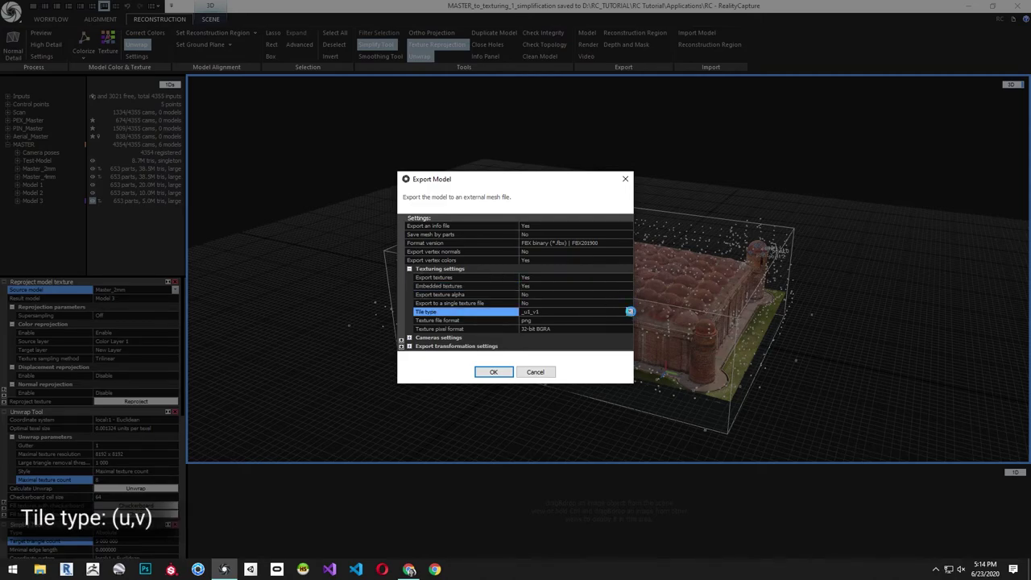
click(629, 312)
click(575, 328)
click(575, 320)
click(575, 321)
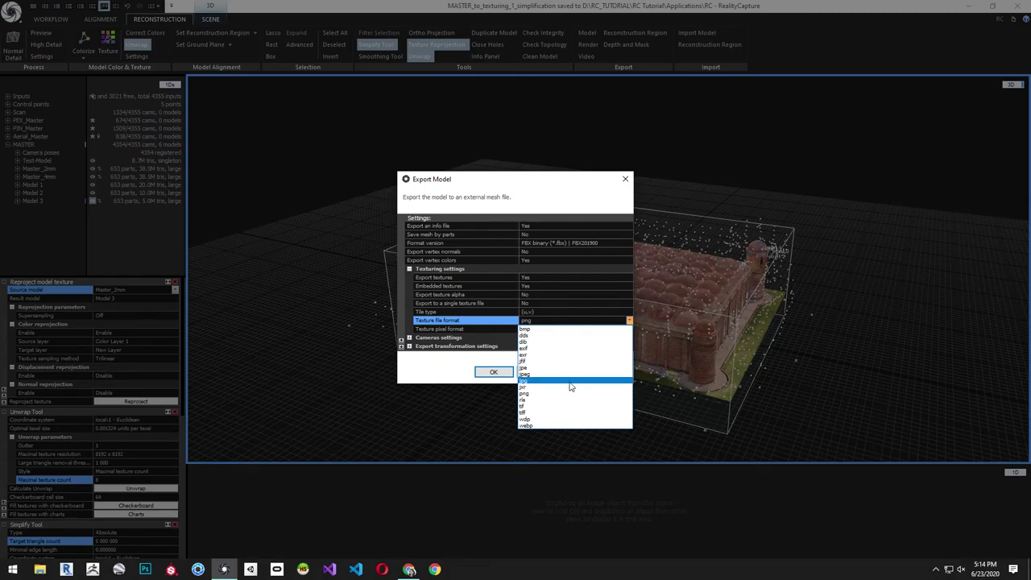
click(569, 382)
click(491, 371)
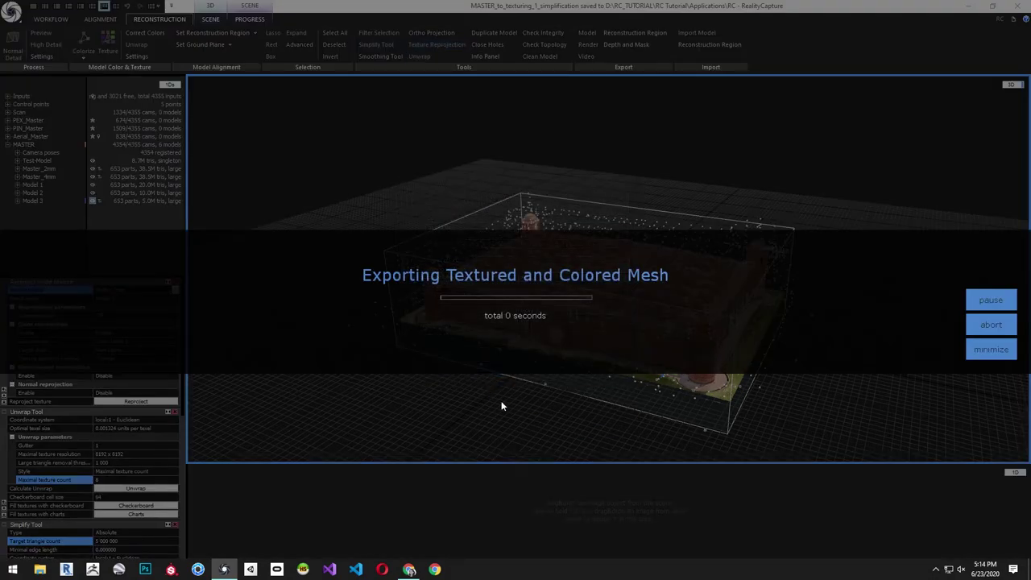